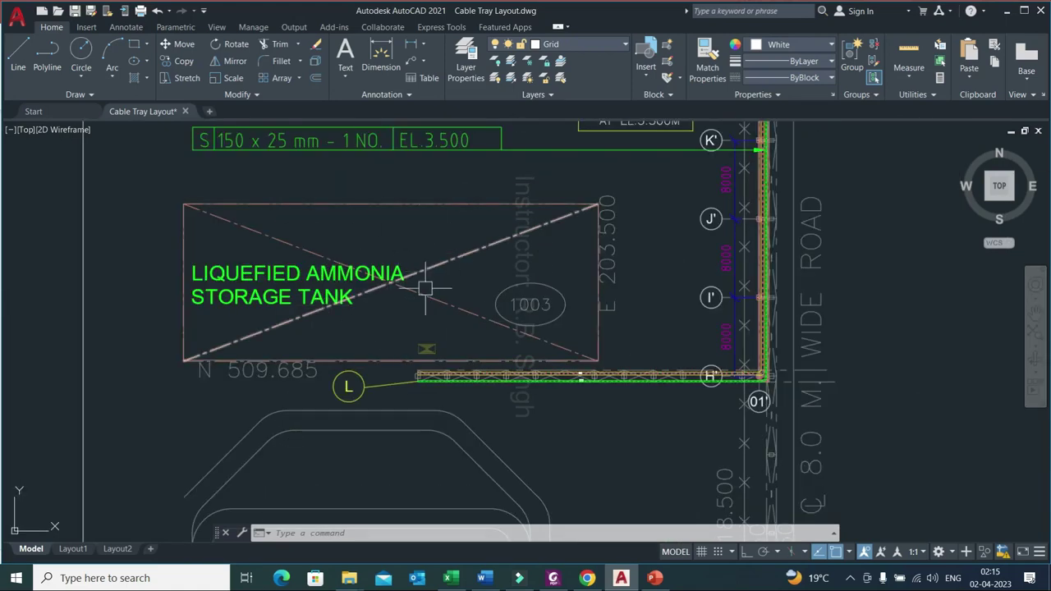
Step: Examine the cable trays ending at point L beside the liquefied ammonia storage tank and their size and elevation label
scroll(427, 352, up, 5)
scroll(458, 353, down, 5)
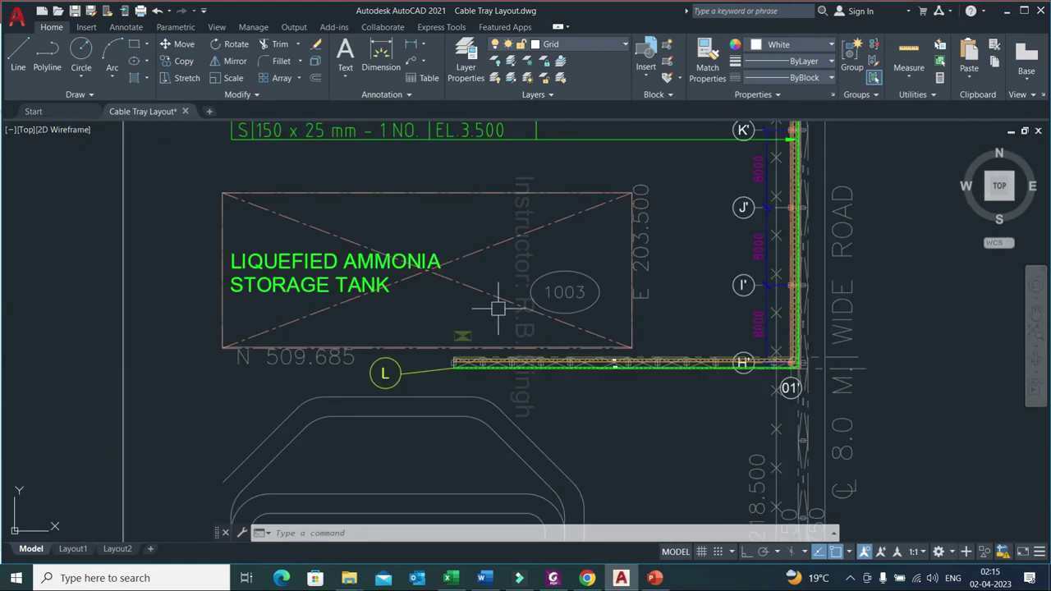
middle_drag(498, 308, 412, 395)
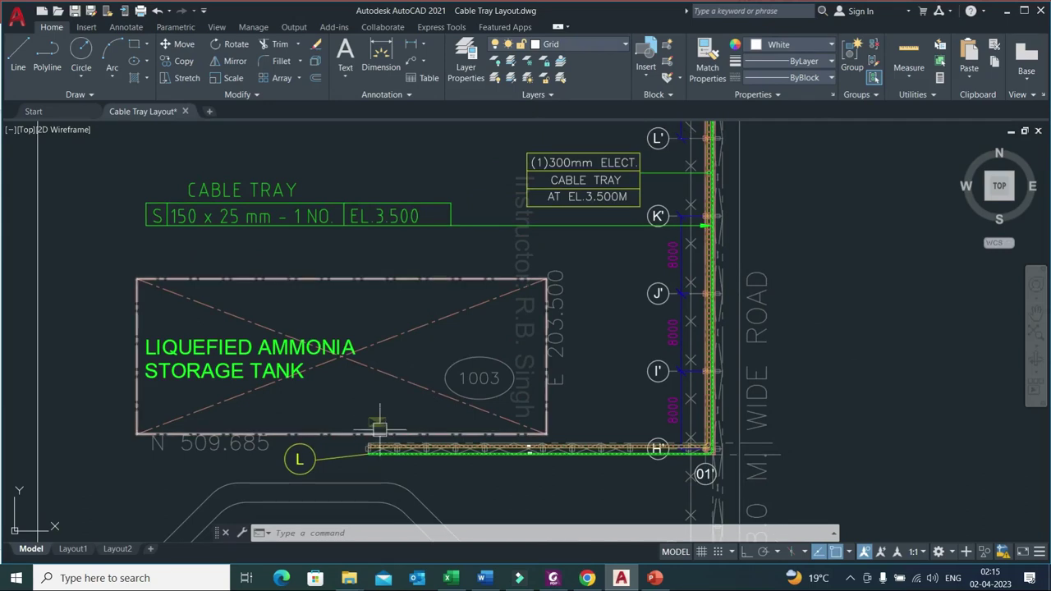
scroll(402, 467, up, 5)
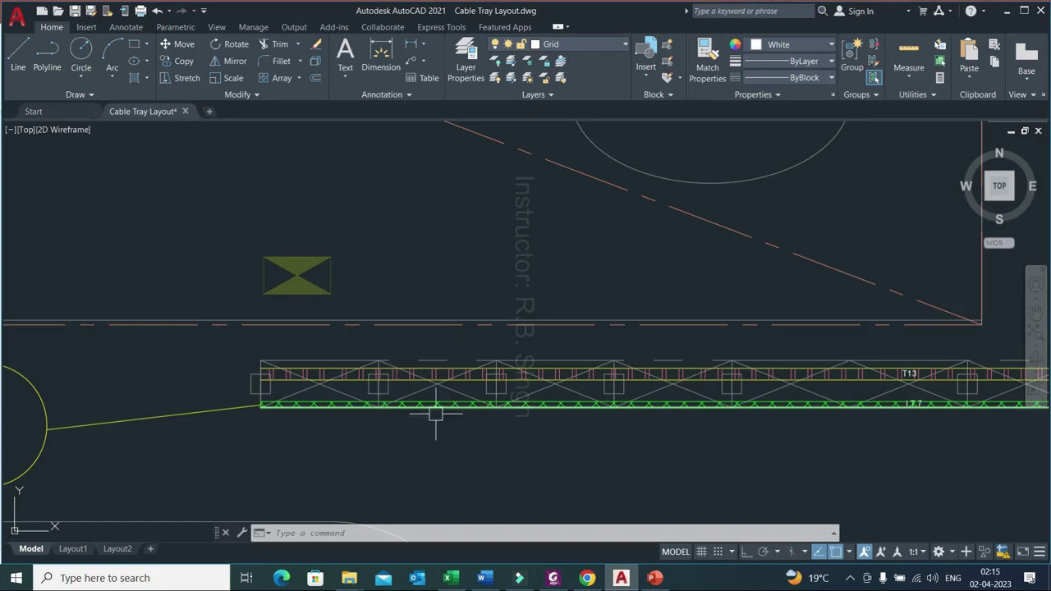
scroll(435, 413, up, 3)
scroll(361, 345, down, 6)
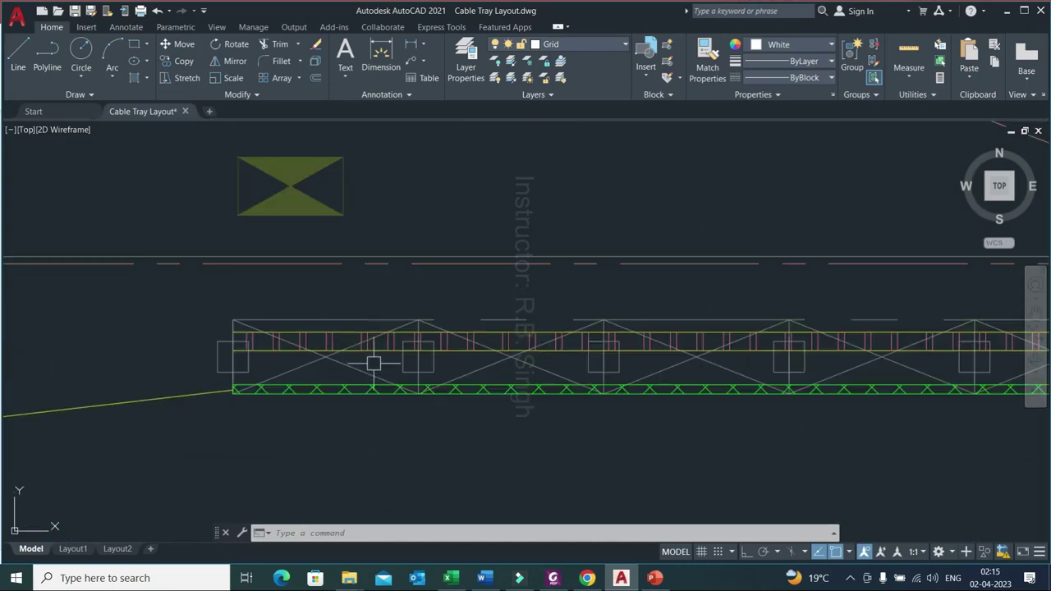
scroll(374, 370, up, 3)
scroll(400, 315, down, 5)
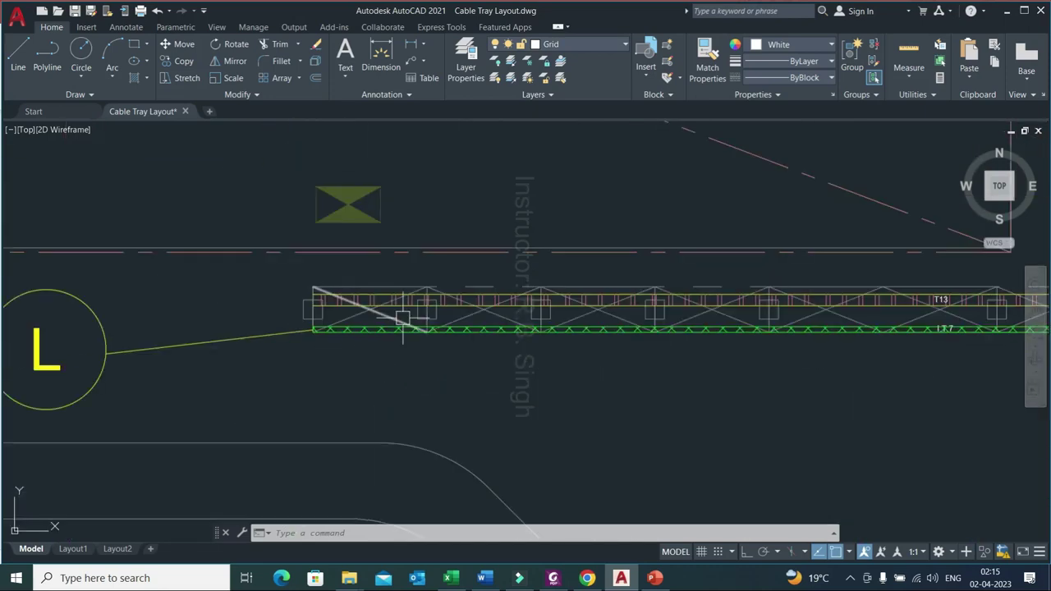
scroll(404, 319, down, 3)
middle_drag(474, 300, 390, 358)
scroll(390, 357, down, 5)
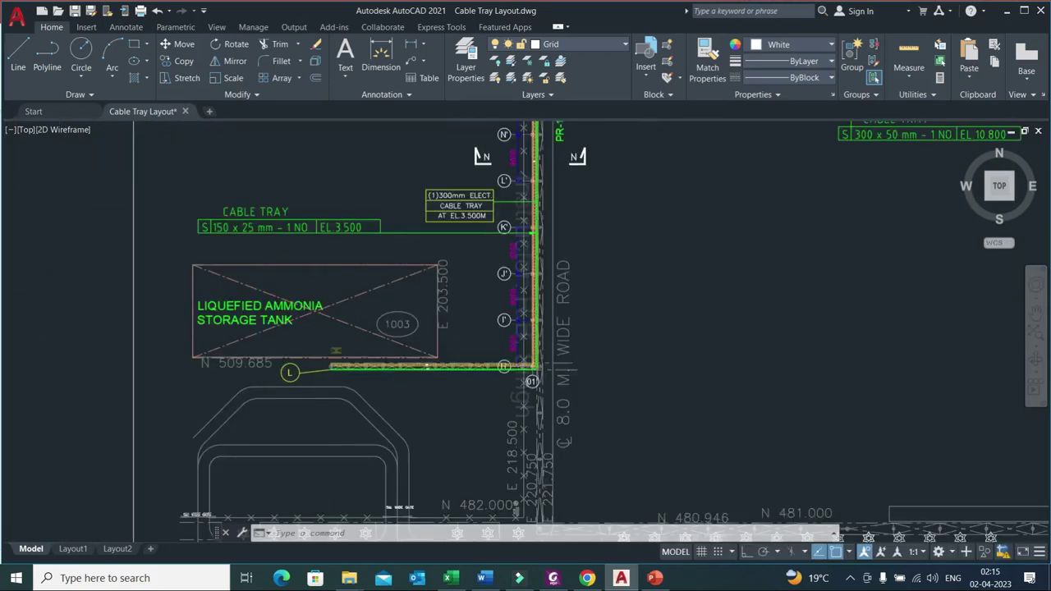
scroll(475, 320, up, 5)
middle_drag(316, 296, 526, 333)
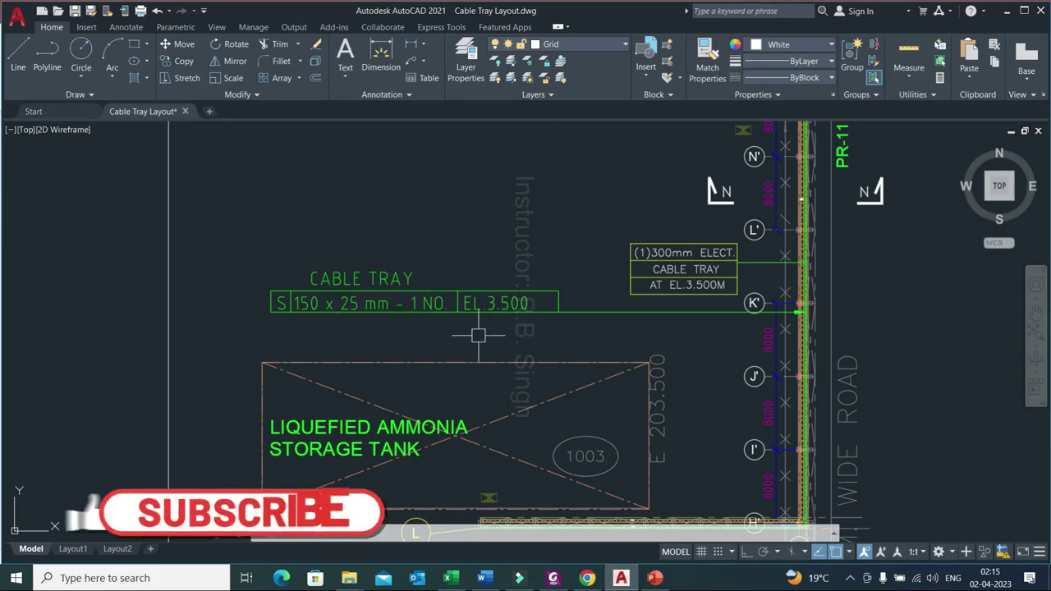
scroll(264, 303, up, 4)
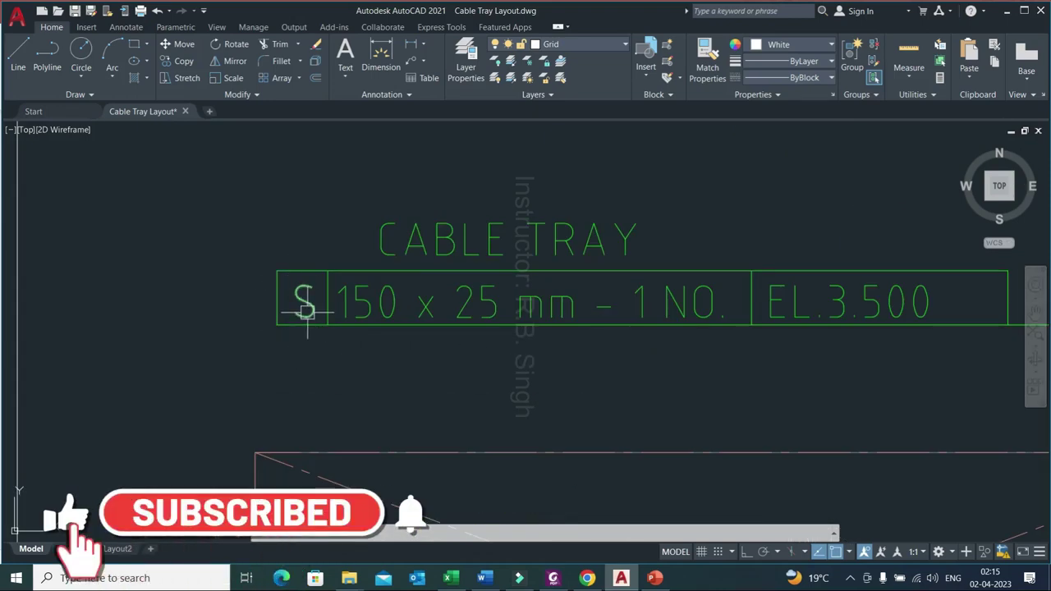
scroll(265, 304, down, 5)
scroll(360, 307, down, 4)
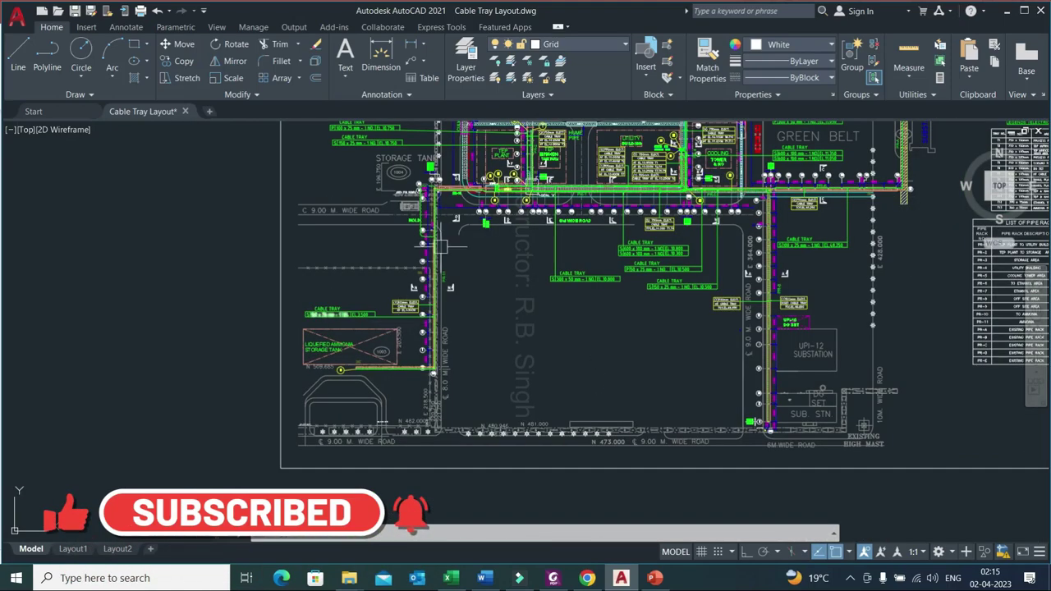
Step: Trace the cable trays from point A along pipe rack PR-3 towards PR-4 beside the utility building
scroll(437, 189, up, 6)
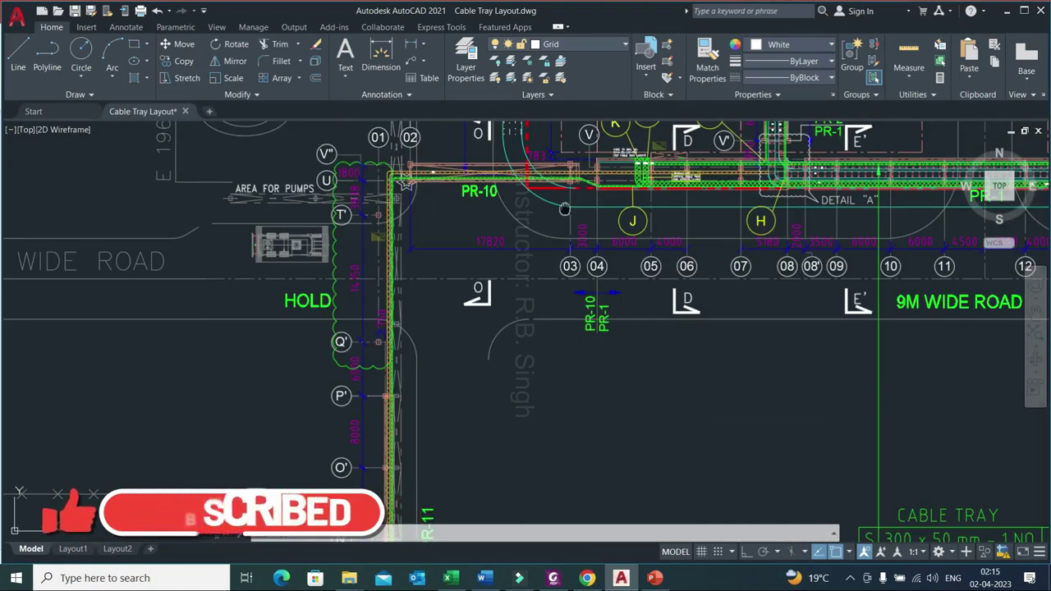
middle_drag(568, 202, 273, 366)
scroll(273, 365, down, 4)
scroll(329, 246, up, 6)
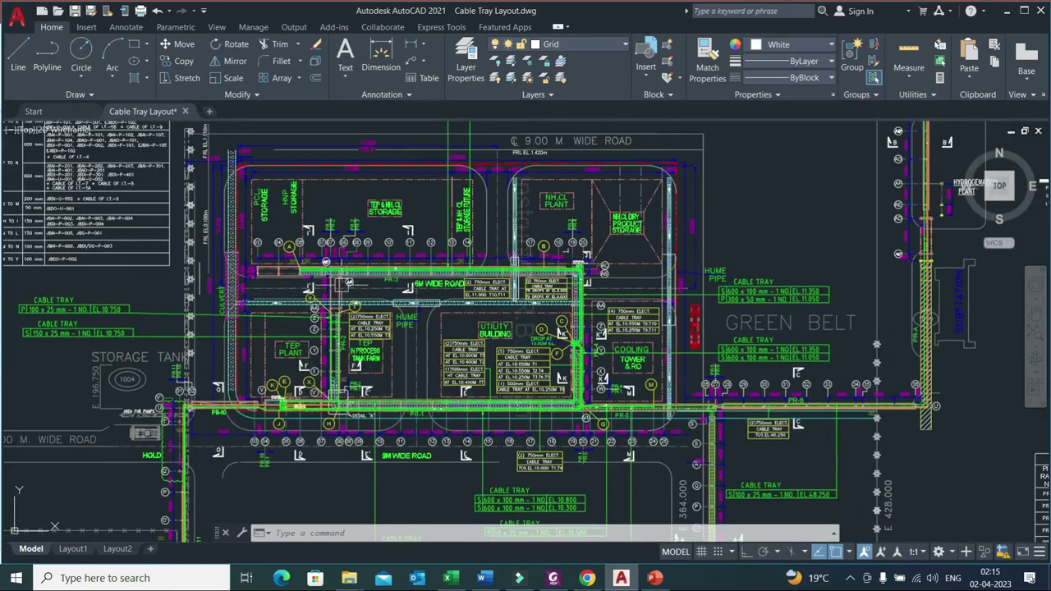
scroll(271, 284, up, 6)
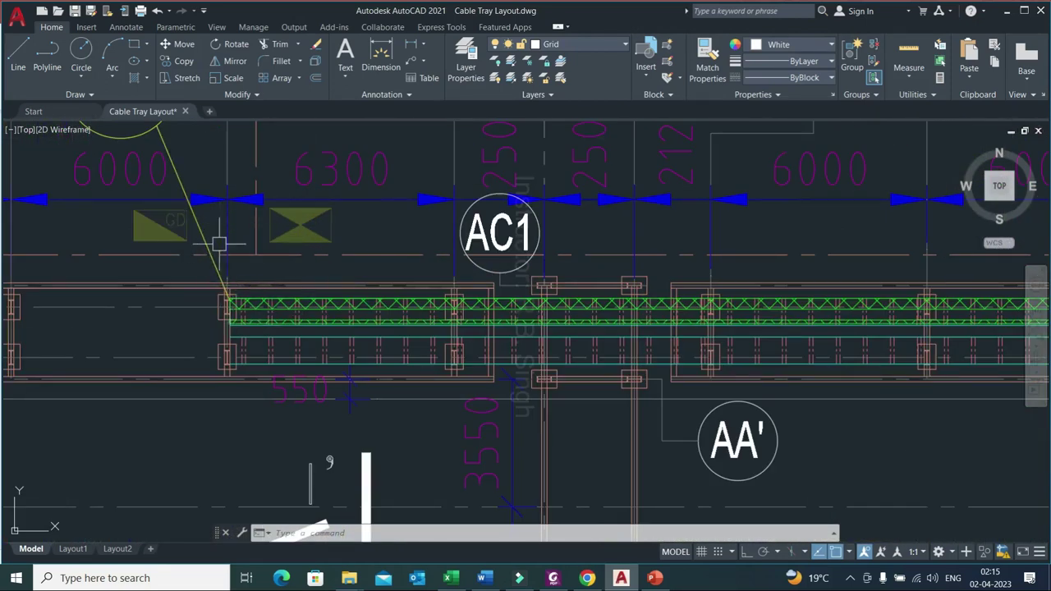
scroll(279, 321, up, 5)
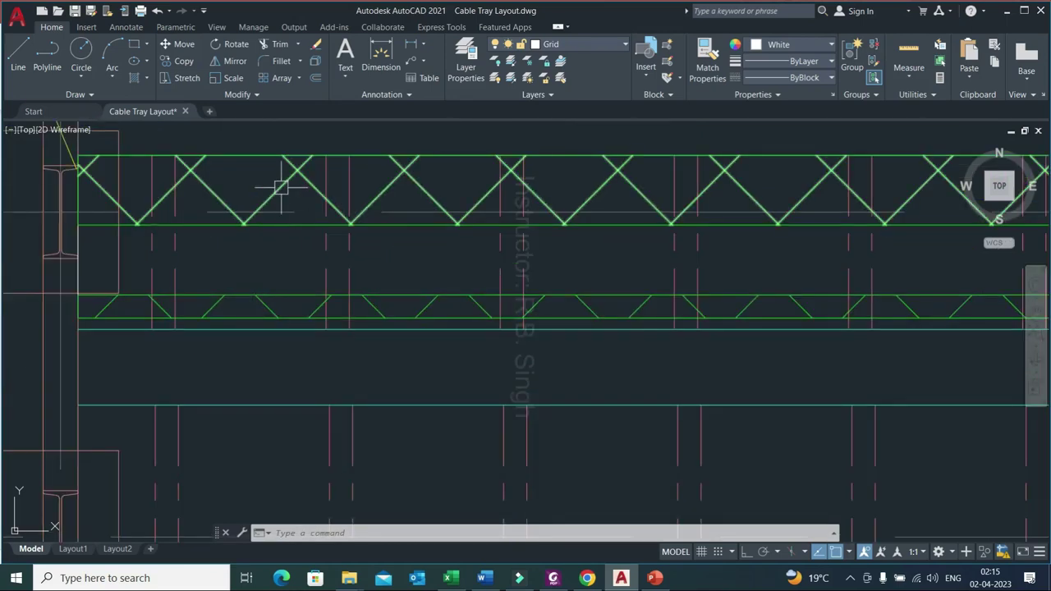
scroll(257, 216, down, 5)
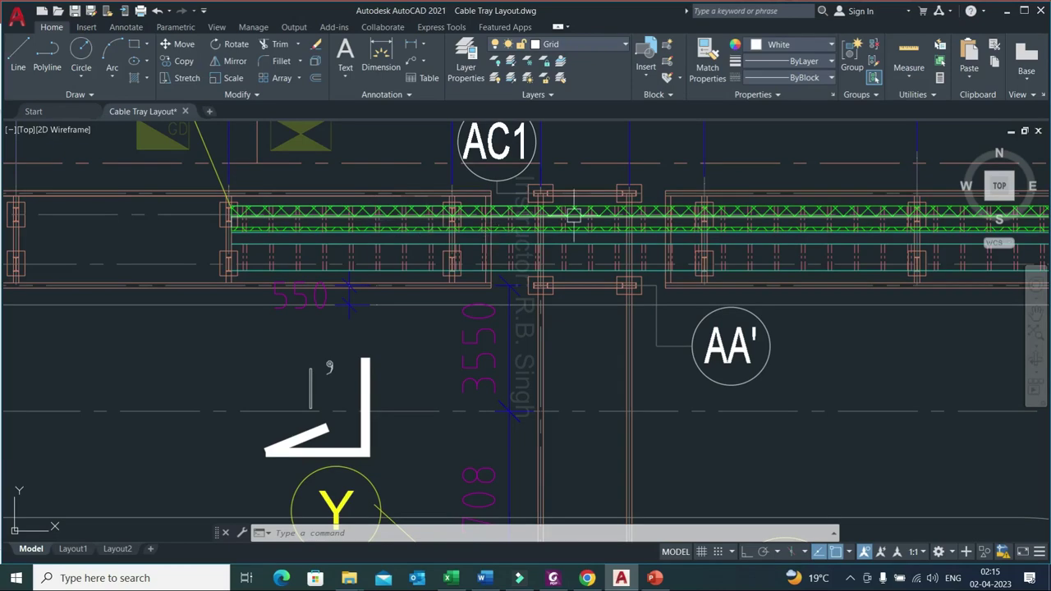
middle_drag(574, 215, 348, 261)
middle_drag(500, 274, 110, 255)
scroll(329, 250, down, 4)
middle_drag(829, 253, 397, 232)
middle_drag(772, 324, 760, 177)
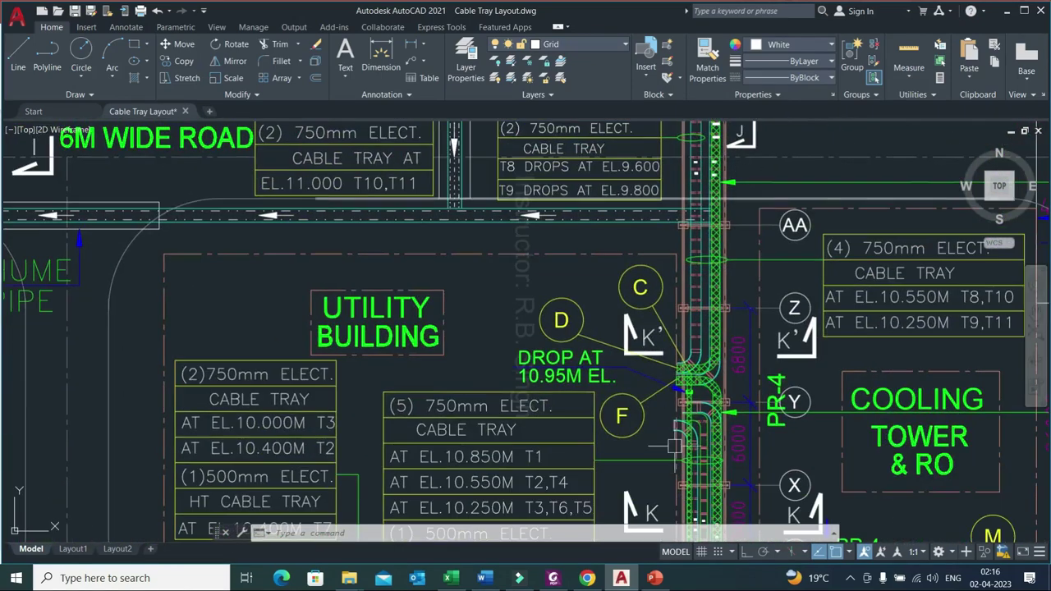
Step: Examine the tray bends and drop at points C, D and F where the trays branch on PR-4
scroll(713, 394, up, 9)
middle_drag(721, 374, 690, 490)
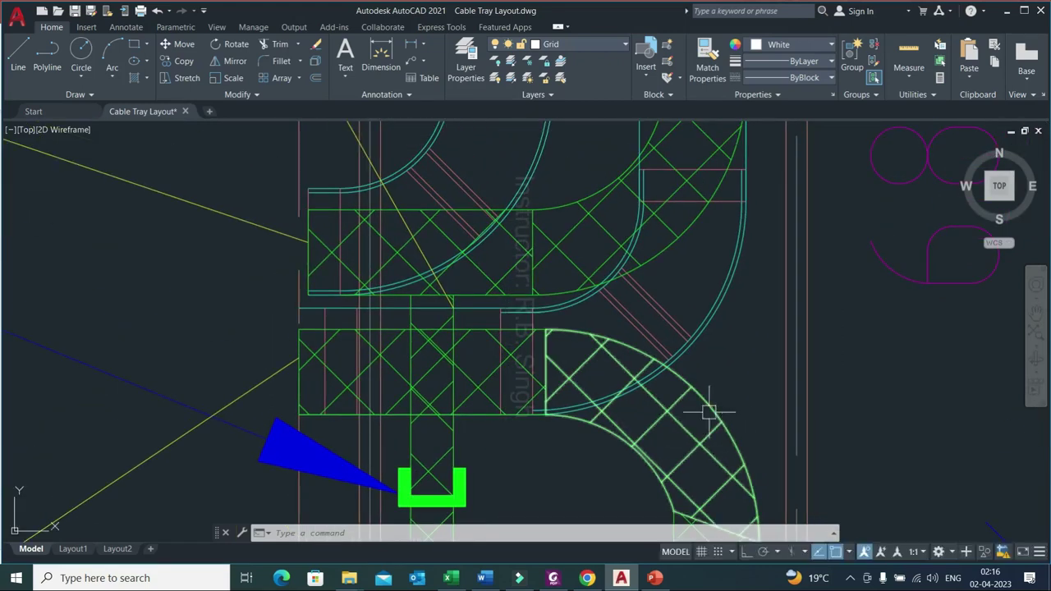
scroll(666, 416, down, 4)
scroll(639, 402, down, 5)
mouse_move(604, 164)
middle_down()
mouse_move(600, 349)
mouse_move(476, 467)
middle_up()
scroll(599, 349, down, 2)
scroll(575, 357, down, 4)
mouse_move(618, 346)
middle_down()
mouse_move(495, 337)
mouse_move(554, 289)
middle_up()
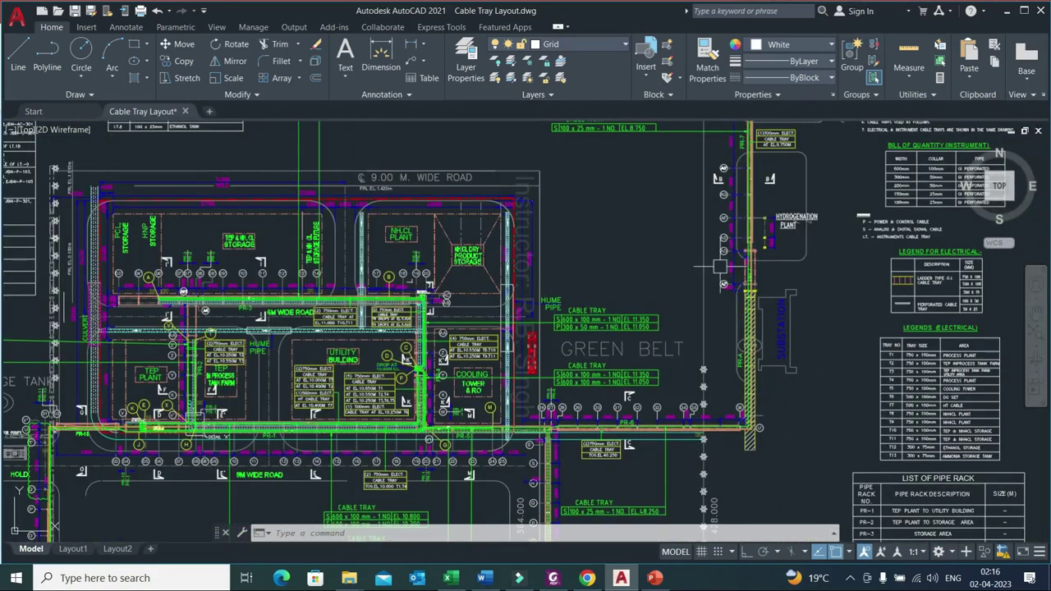
Step: Inspect the PR-7 tray run to point N at the ethanol storage, and review the overall cable tray layout
middle_drag(743, 230, 683, 346)
scroll(689, 164, up, 6)
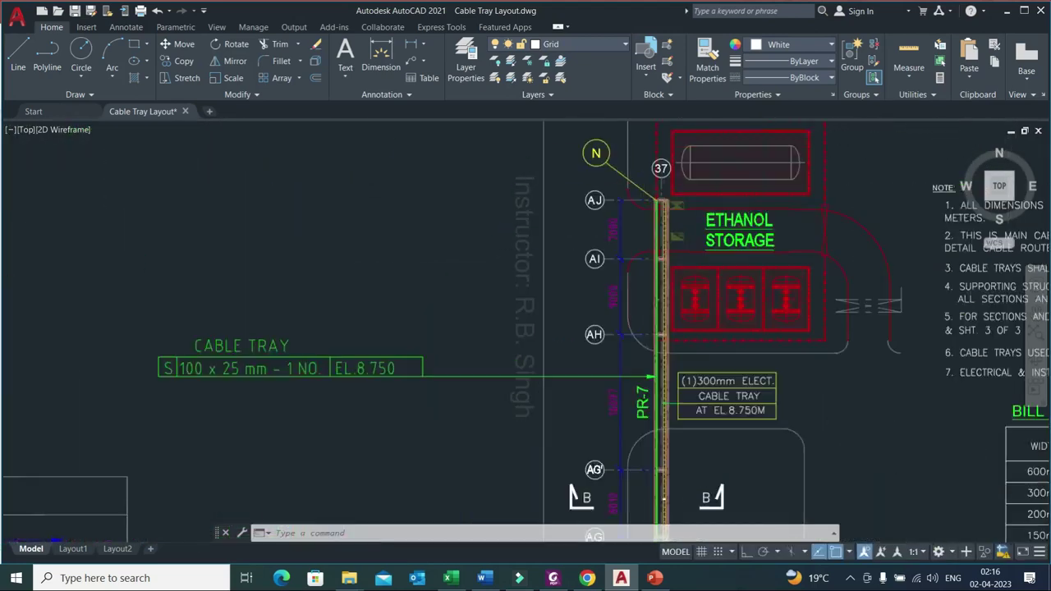
scroll(699, 301, down, 6)
middle_drag(698, 300, 718, 123)
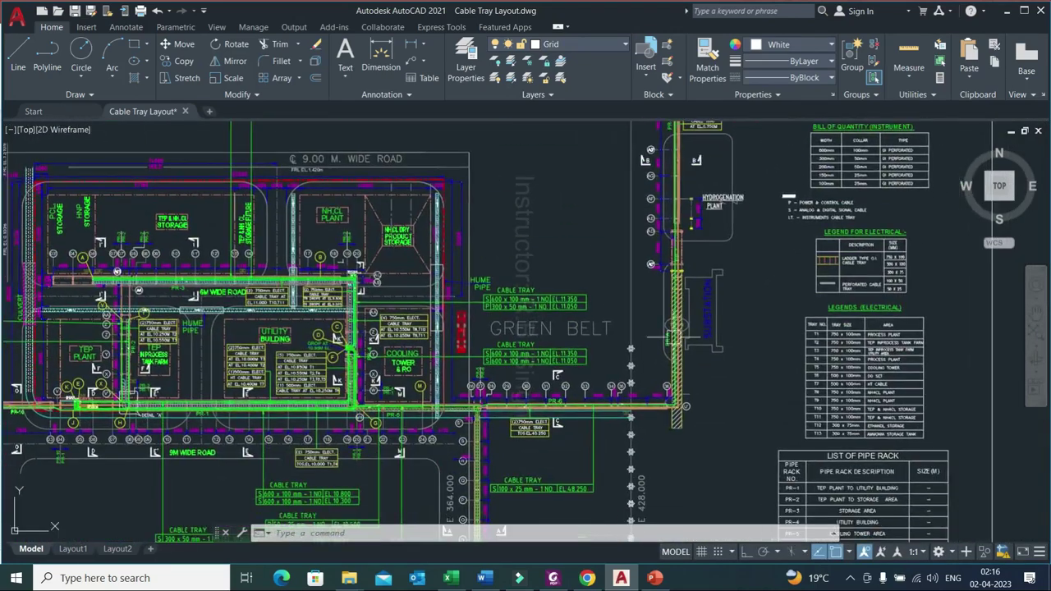
middle_drag(459, 415, 720, 334)
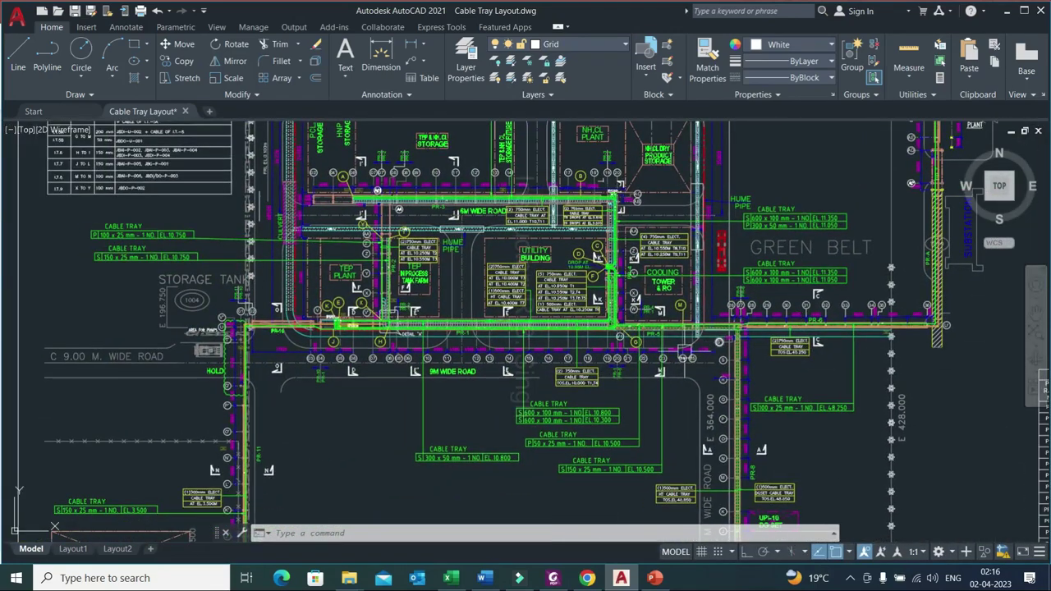
mouse_move(740, 395)
middle_down()
mouse_move(741, 302)
mouse_move(667, 352)
middle_up()
scroll(730, 323, down, 4)
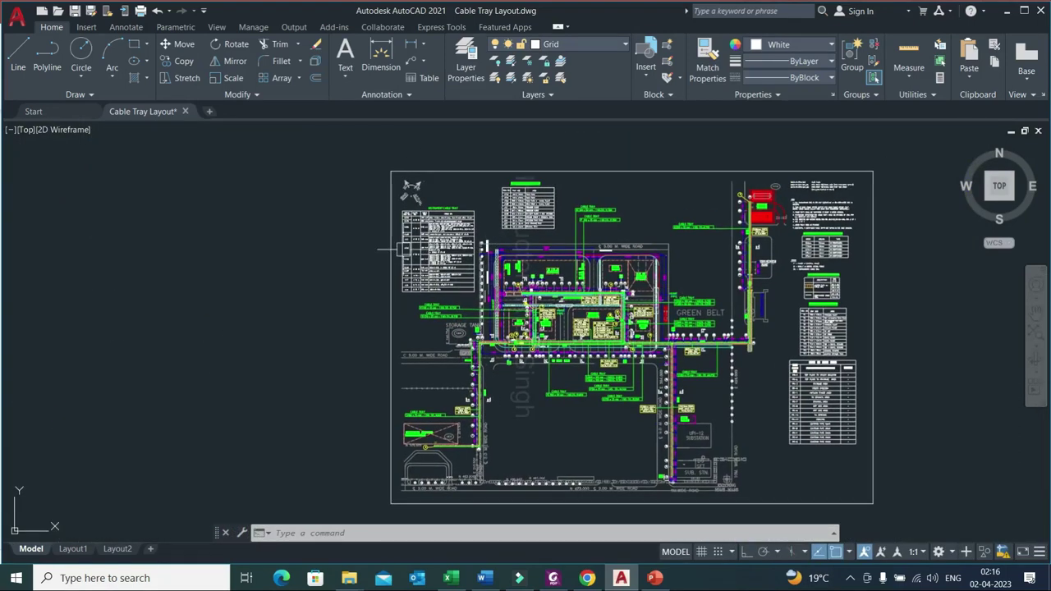
Step: Read the tray and route numbers in the Instrument Cable Tray table and locate route A to B on the plan
scroll(407, 252, up, 8)
middle_drag(438, 229, 449, 425)
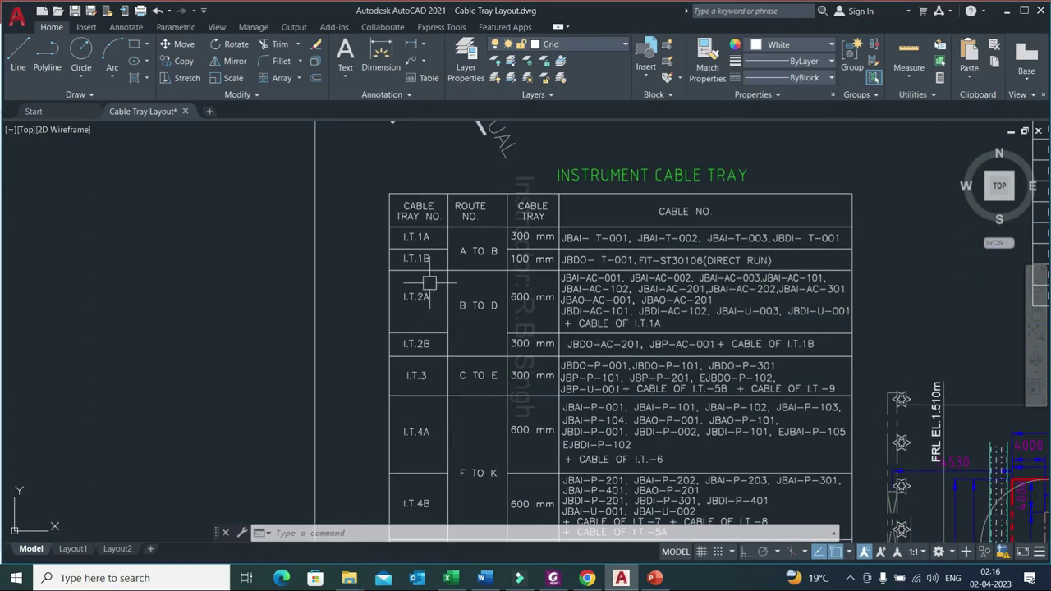
scroll(426, 275, up, 2)
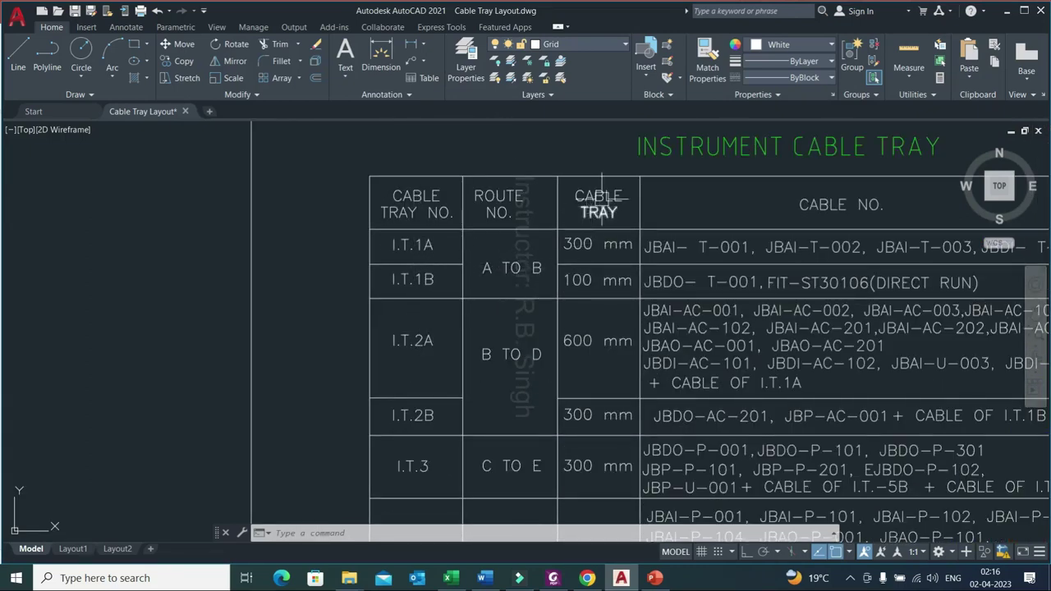
middle_drag(656, 300, 477, 306)
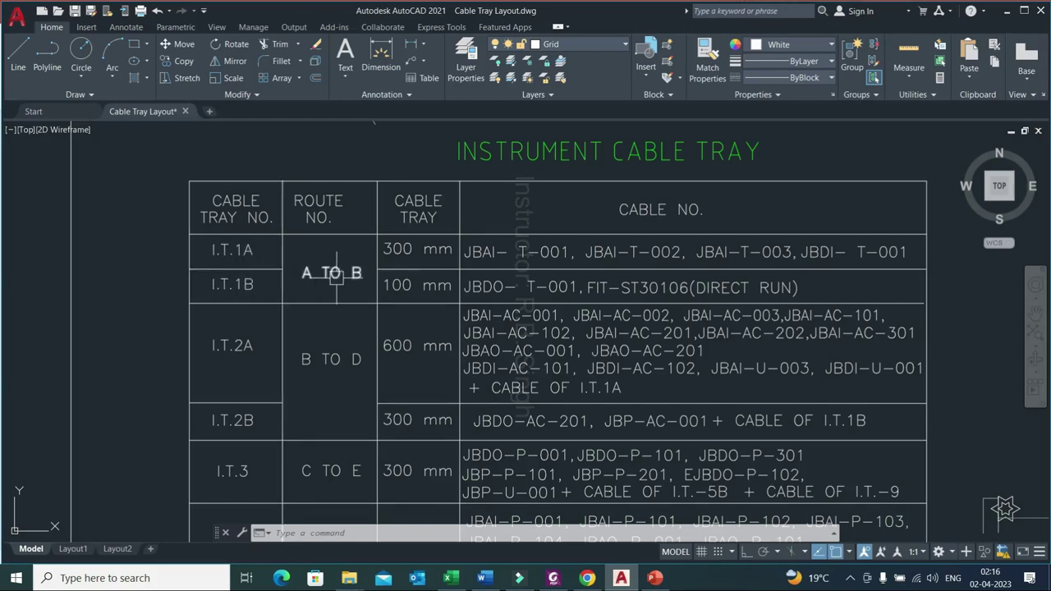
scroll(334, 277, down, 3)
mouse_move(499, 313)
middle_down()
mouse_move(244, 273)
mouse_move(226, 250)
middle_up()
middle_drag(666, 430, 638, 316)
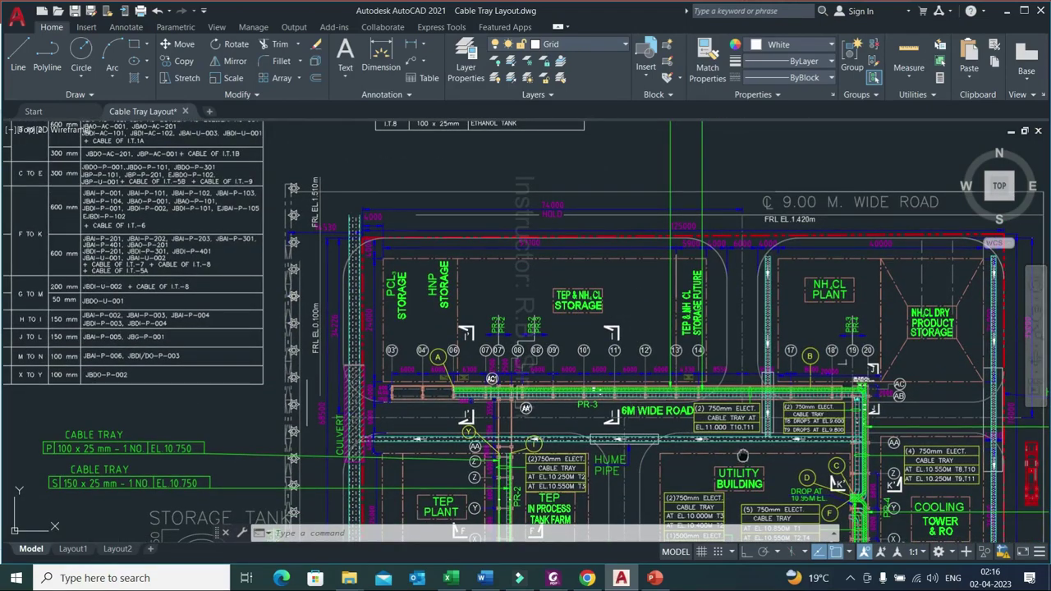
middle_drag(742, 456, 760, 349)
scroll(497, 288, up, 4)
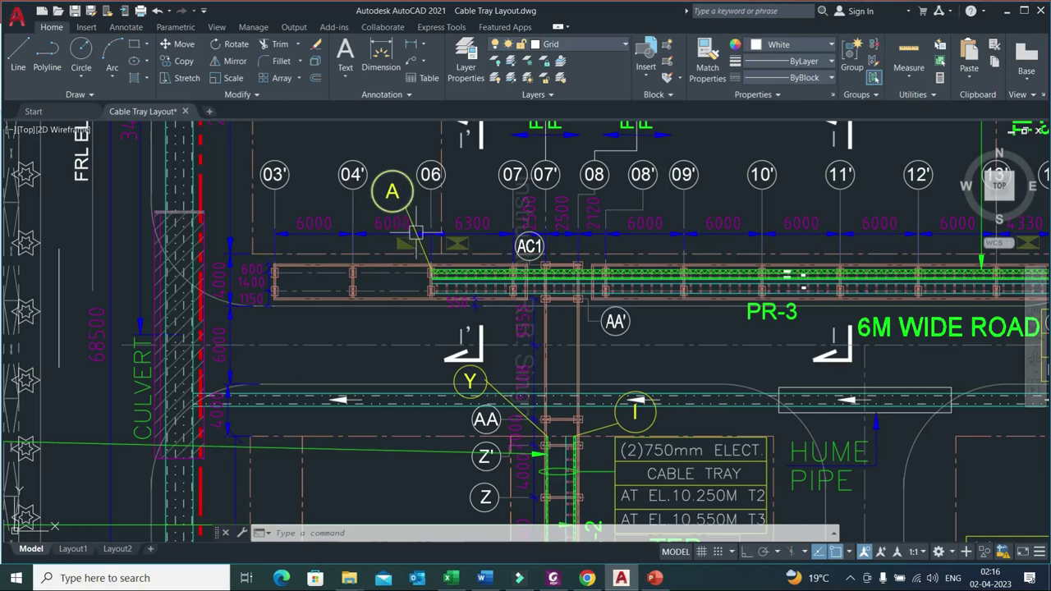
scroll(563, 326, down, 4)
middle_drag(485, 257, 794, 407)
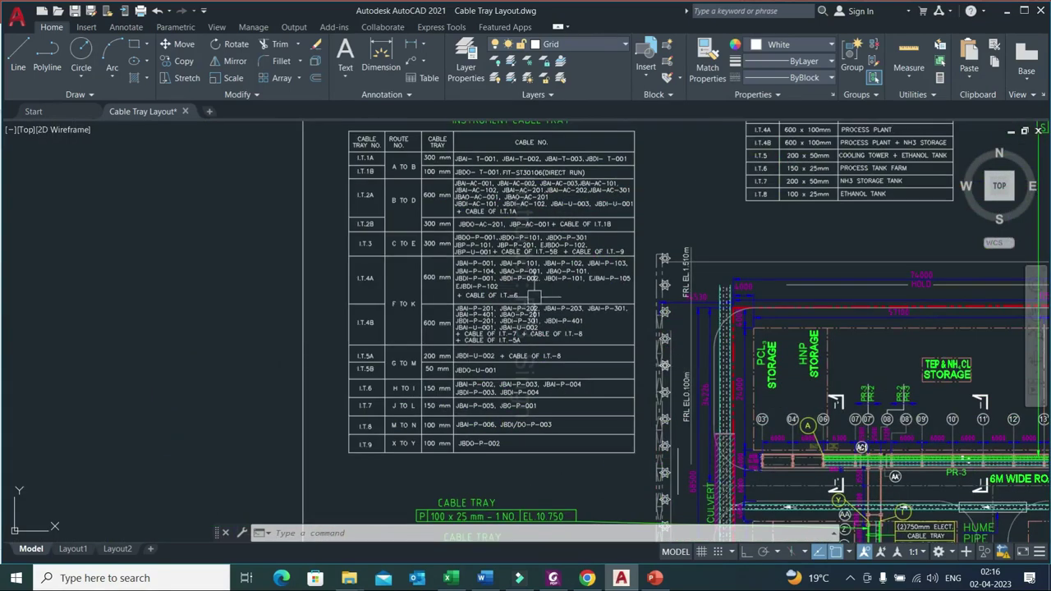
Step: Review the tray widths and cable numbers listed per route in the Instrument Cable Tray table, alongside the instrument legend
middle_drag(510, 279, 456, 345)
middle_drag(483, 290, 309, 362)
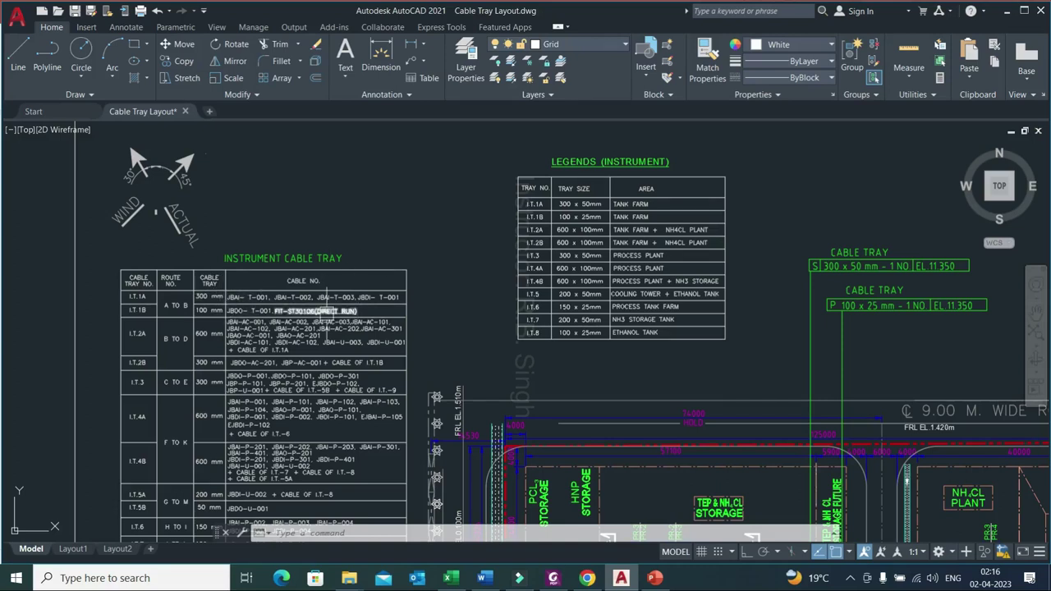
middle_drag(327, 311, 440, 234)
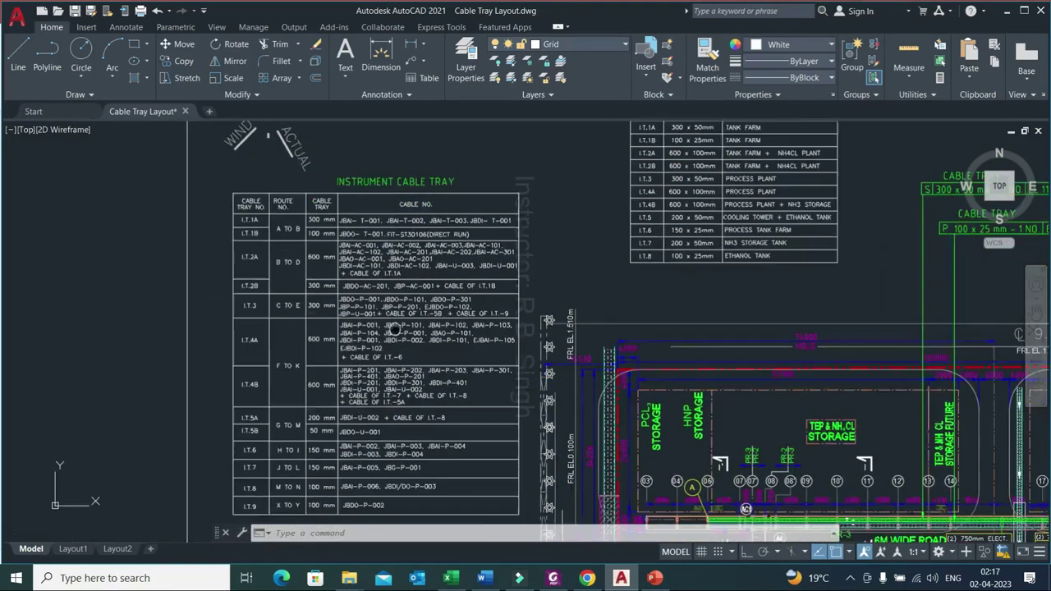
scroll(394, 328, up, 1)
scroll(471, 341, up, 3)
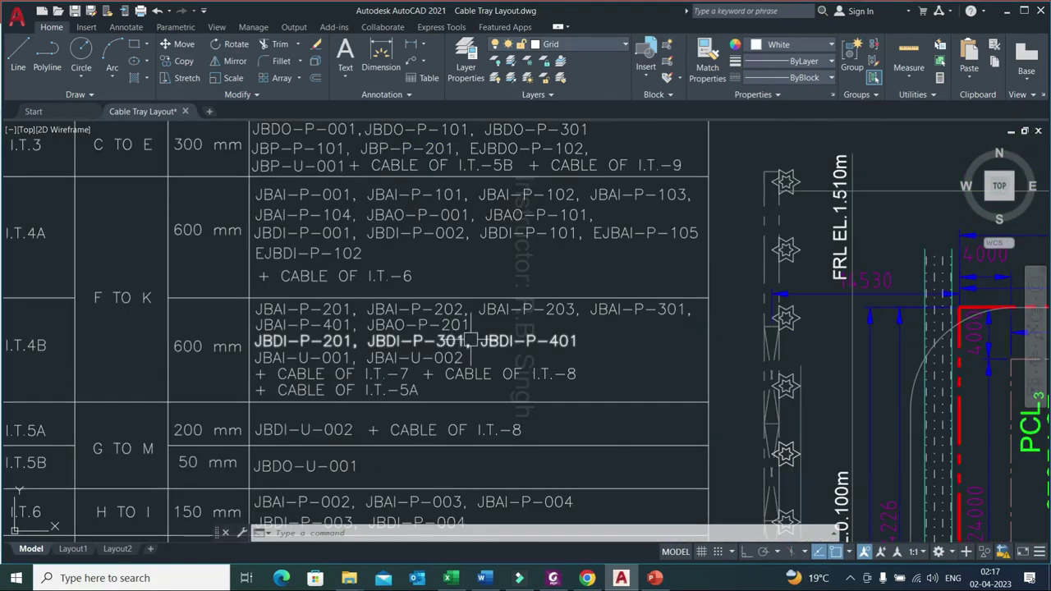
scroll(471, 339, down, 2)
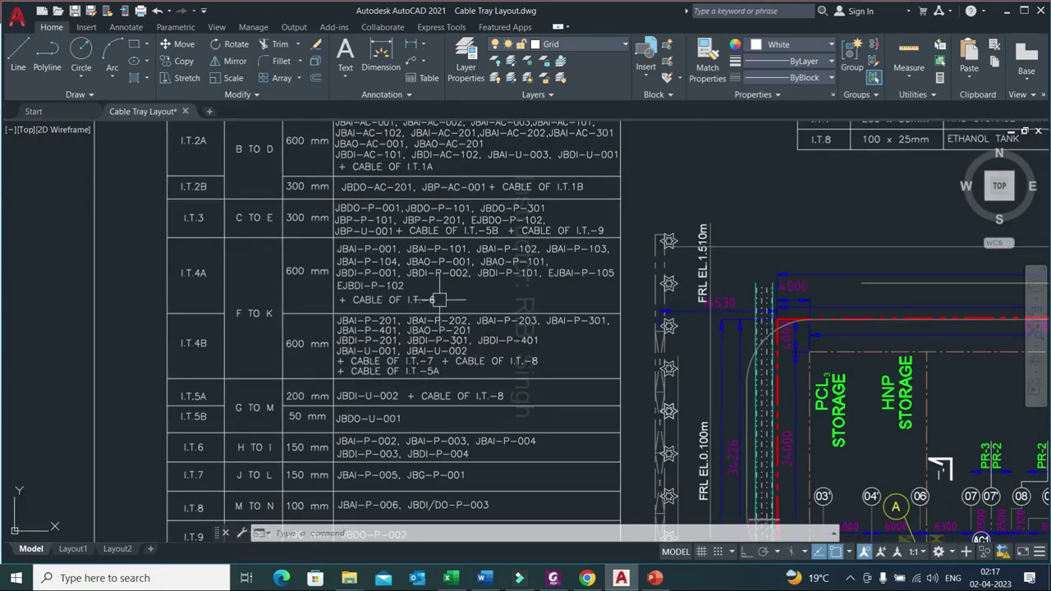
scroll(435, 297, down, 4)
scroll(447, 287, up, 4)
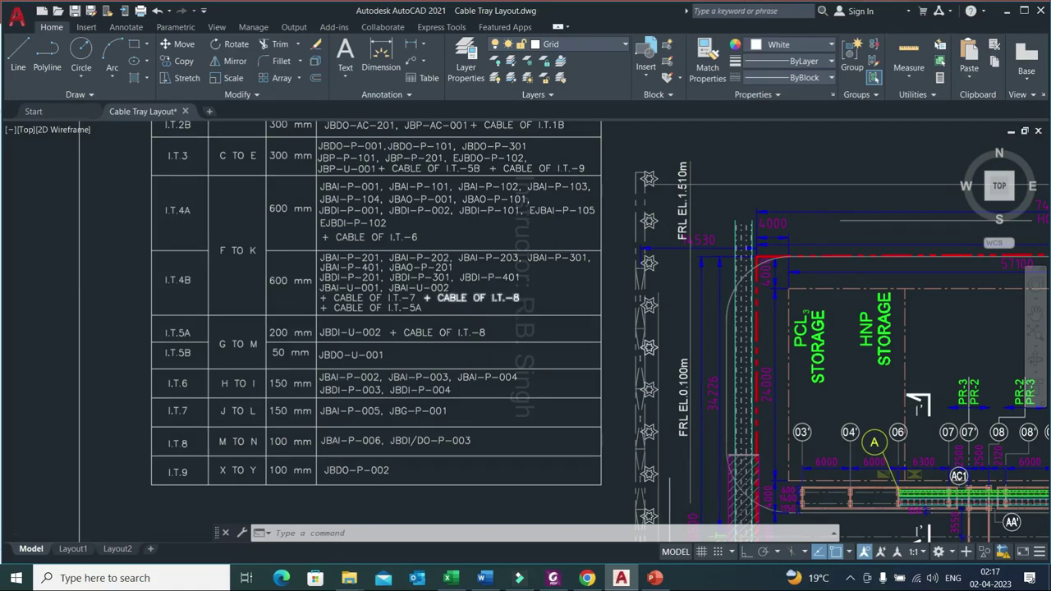
scroll(495, 294, down, 4)
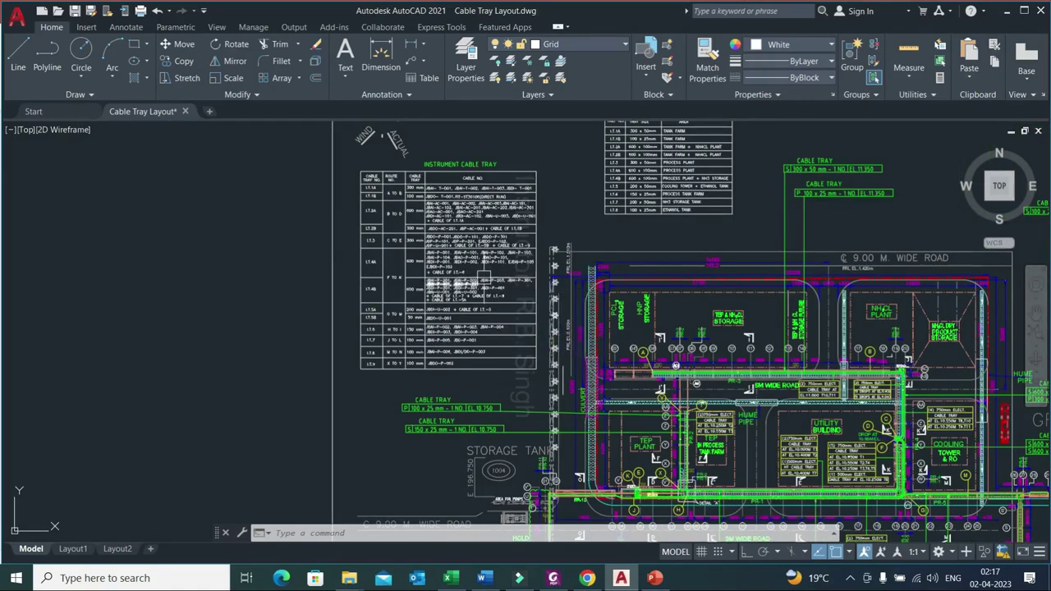
scroll(484, 295, up, 4)
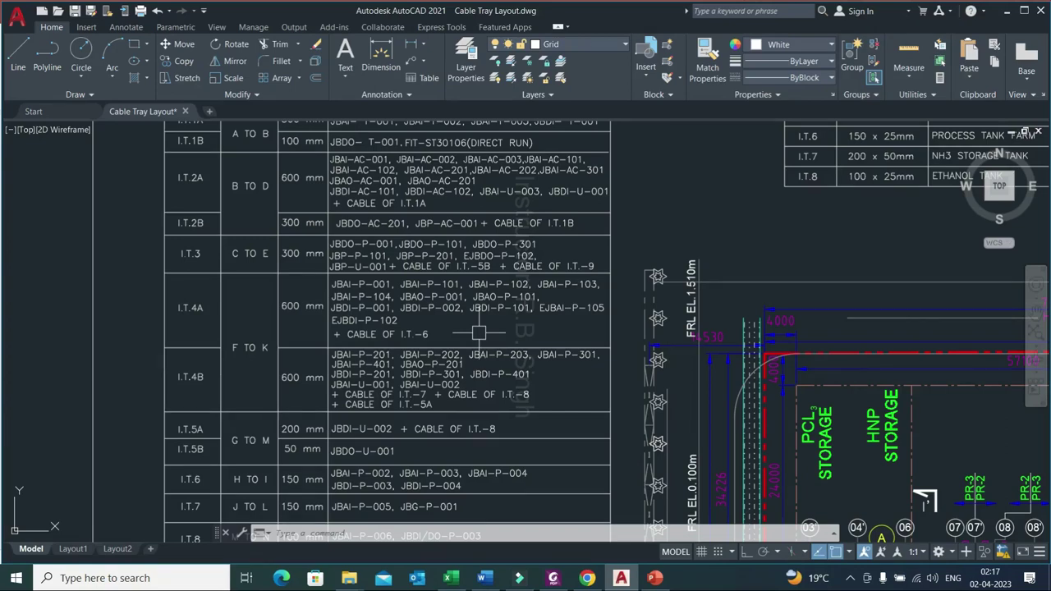
scroll(478, 332, down, 4)
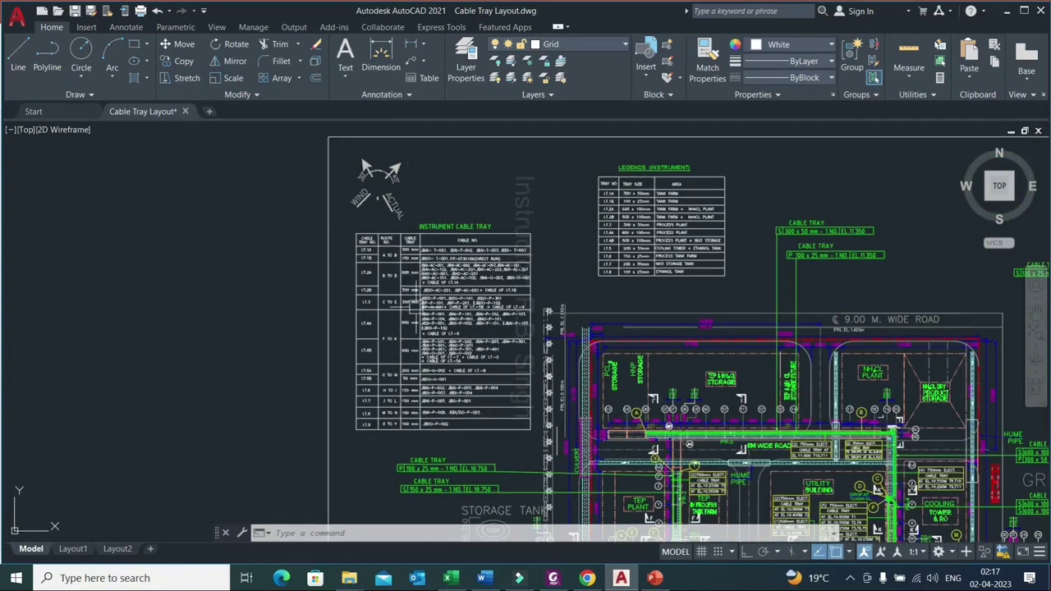
Step: Read the electrical legends for tray types, and the tray numbers, sizes and areas listed for T1 to T13
middle_drag(528, 251, 291, 202)
mouse_move(739, 246)
middle_down()
mouse_move(445, 259)
mouse_move(404, 250)
middle_up()
mouse_move(852, 406)
middle_down()
mouse_move(825, 277)
mouse_move(754, 316)
mouse_move(734, 395)
middle_up()
scroll(825, 278, up, 5)
scroll(699, 305, down, 3)
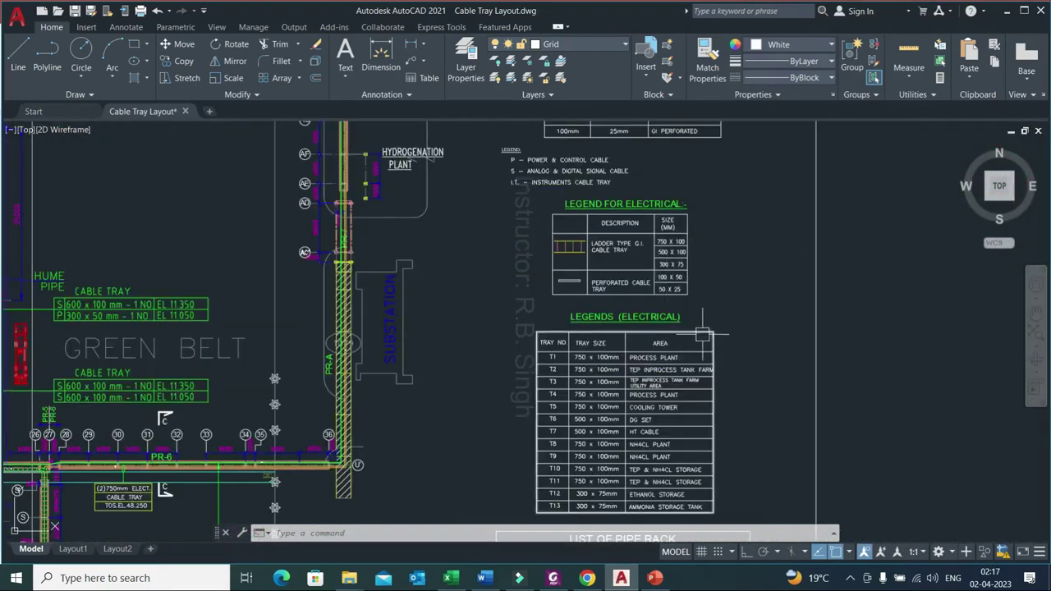
scroll(715, 279, up, 1)
scroll(667, 361, down, 3)
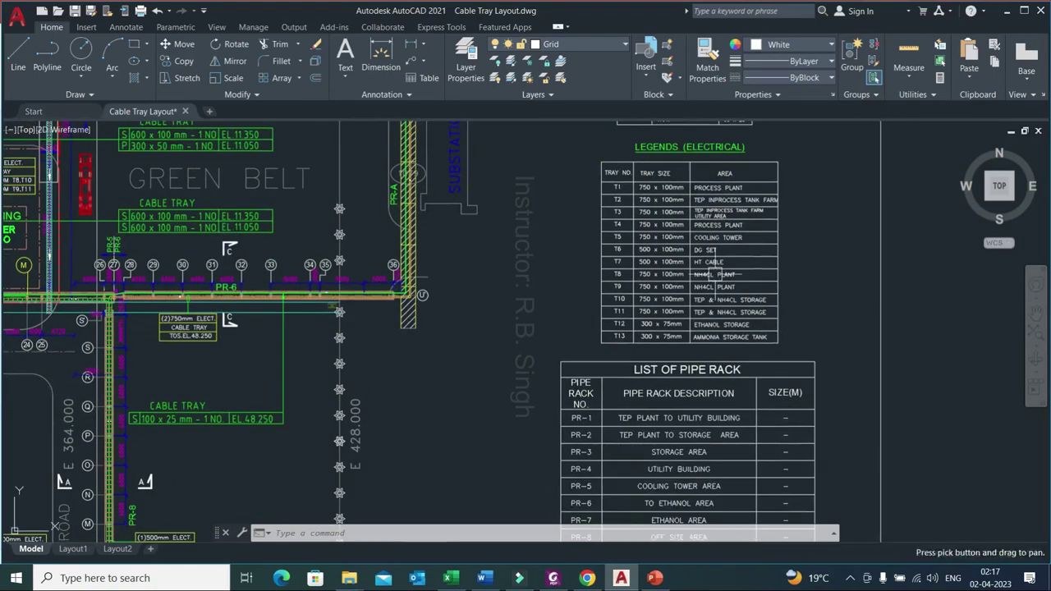
Step: Read the pipe rack numbers and their area descriptions in the List of Pipe Rack table
scroll(696, 402, down, 1)
middle_drag(695, 403, 689, 483)
middle_drag(696, 319, 696, 407)
mouse_move(558, 454)
middle_down()
mouse_move(671, 366)
mouse_move(710, 364)
mouse_move(591, 147)
middle_up()
scroll(690, 408, up, 4)
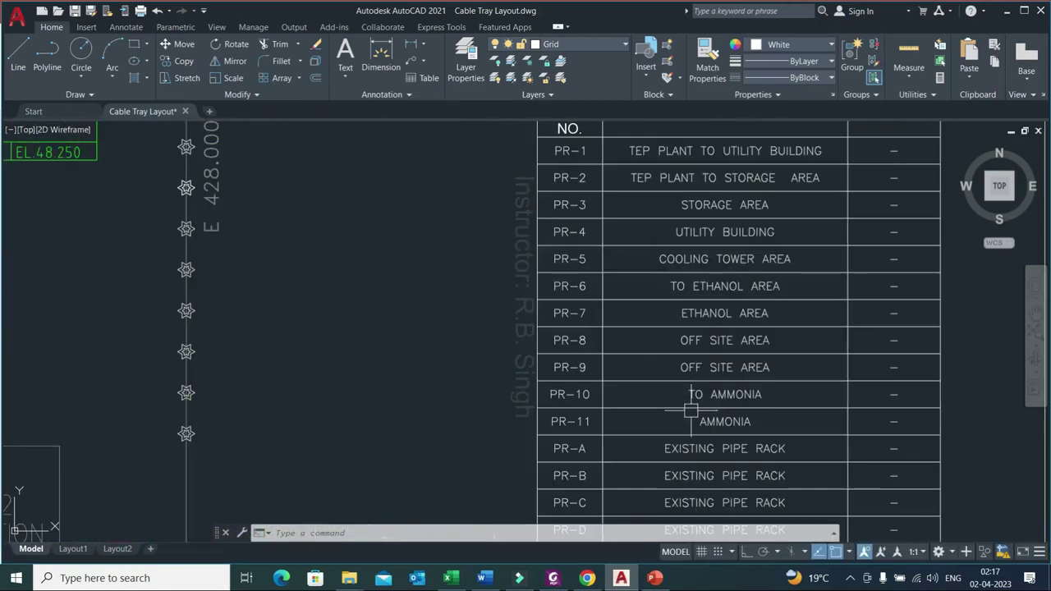
scroll(600, 273, down, 10)
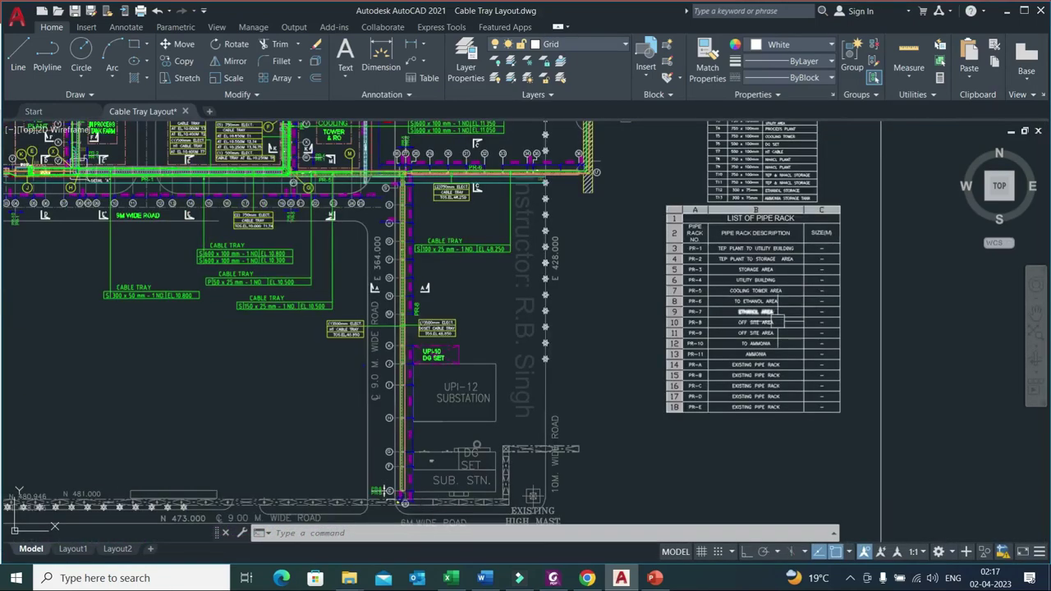
Step: Review the overall cable tray layout and inspect the instrument tray runs around the utility building and cooling tower
scroll(680, 374, down, 3)
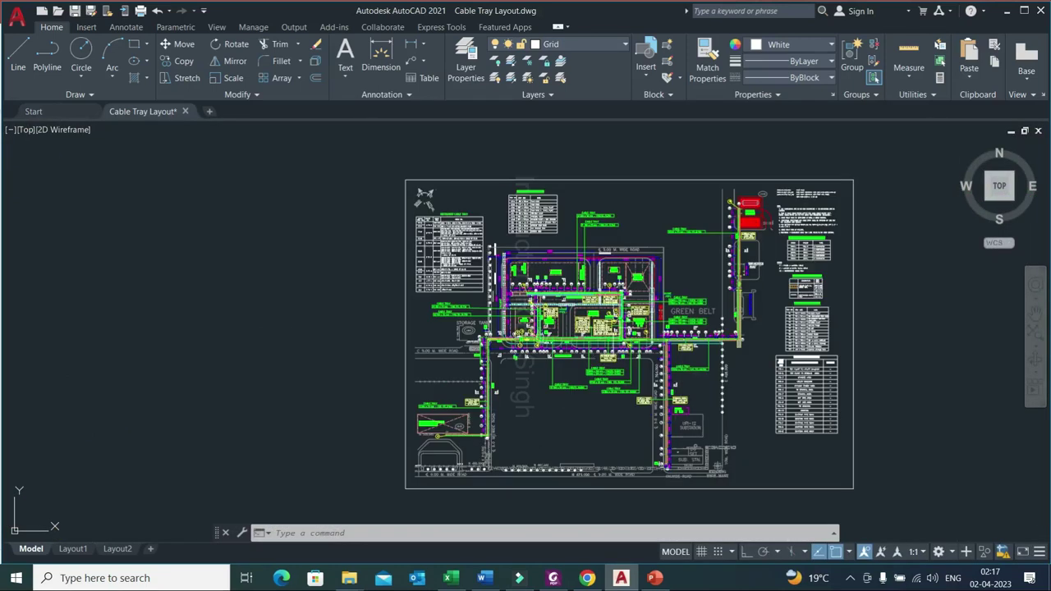
scroll(617, 326, up, 4)
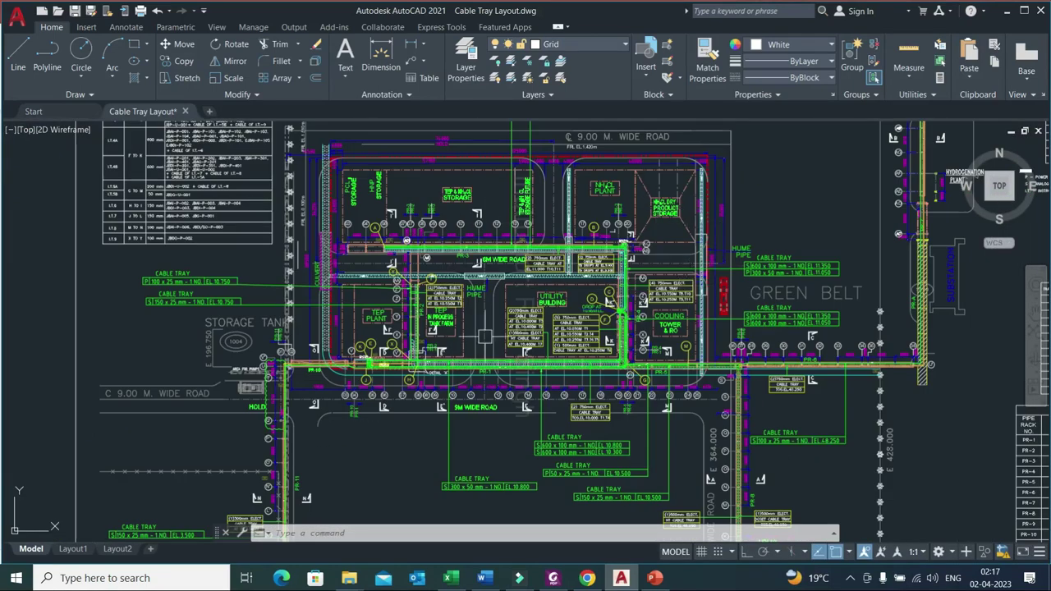
mouse_move(686, 347)
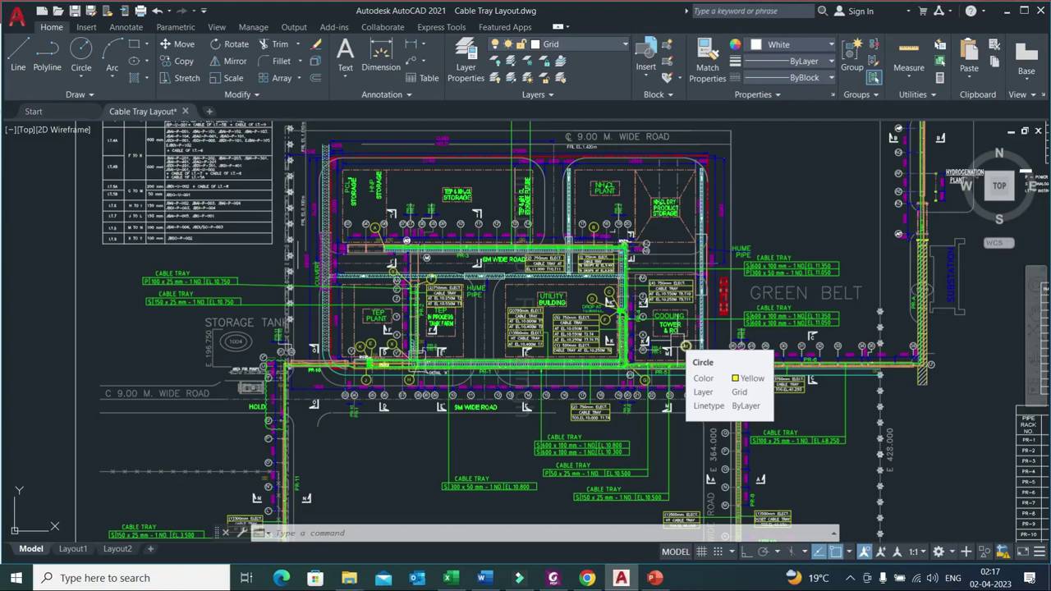
scroll(685, 346, down, 2)
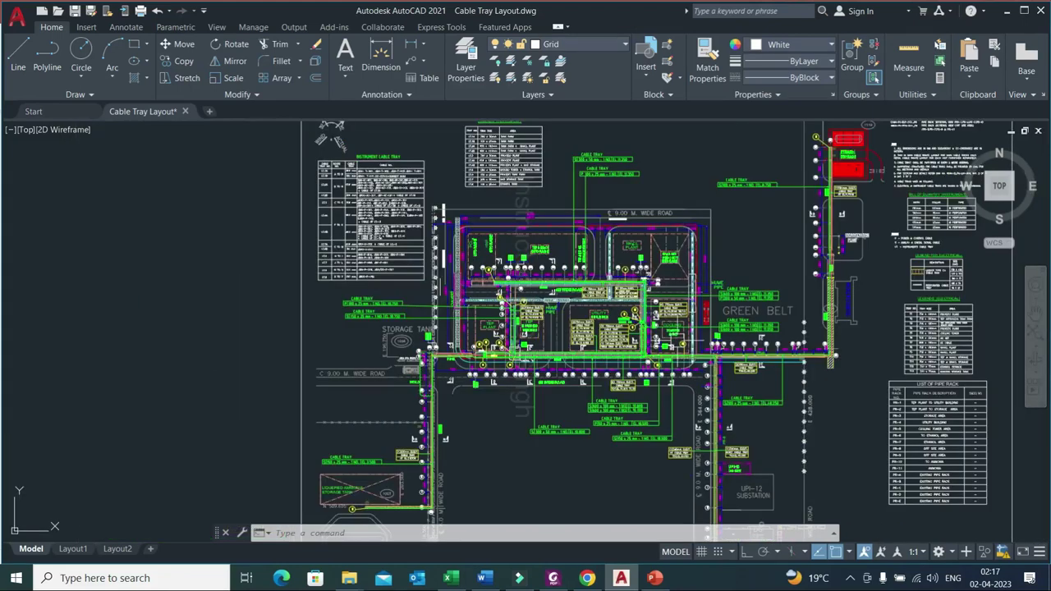
mouse_move(552, 578)
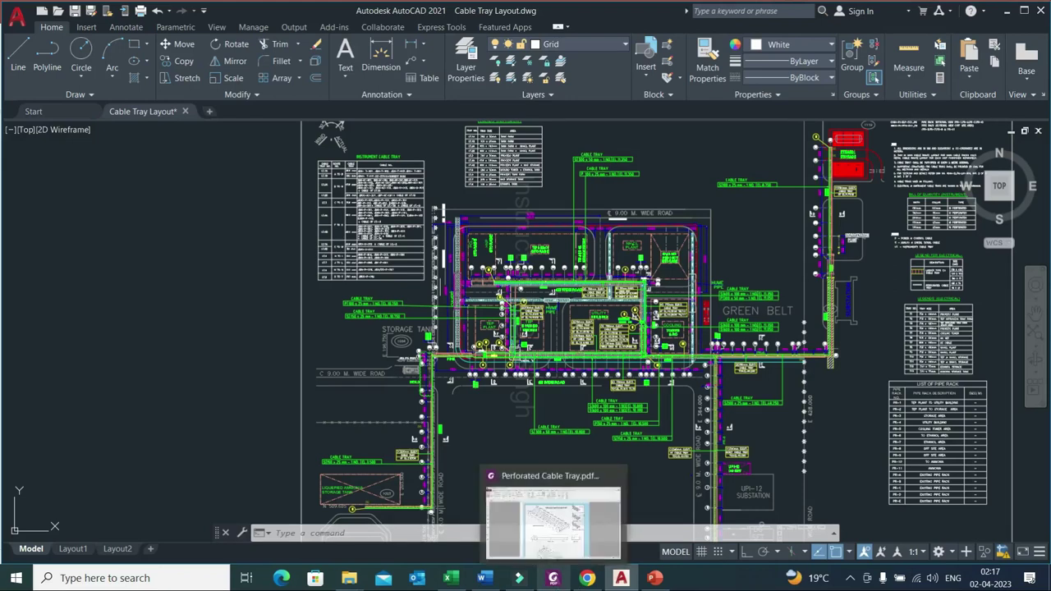
scroll(620, 419, down, 2)
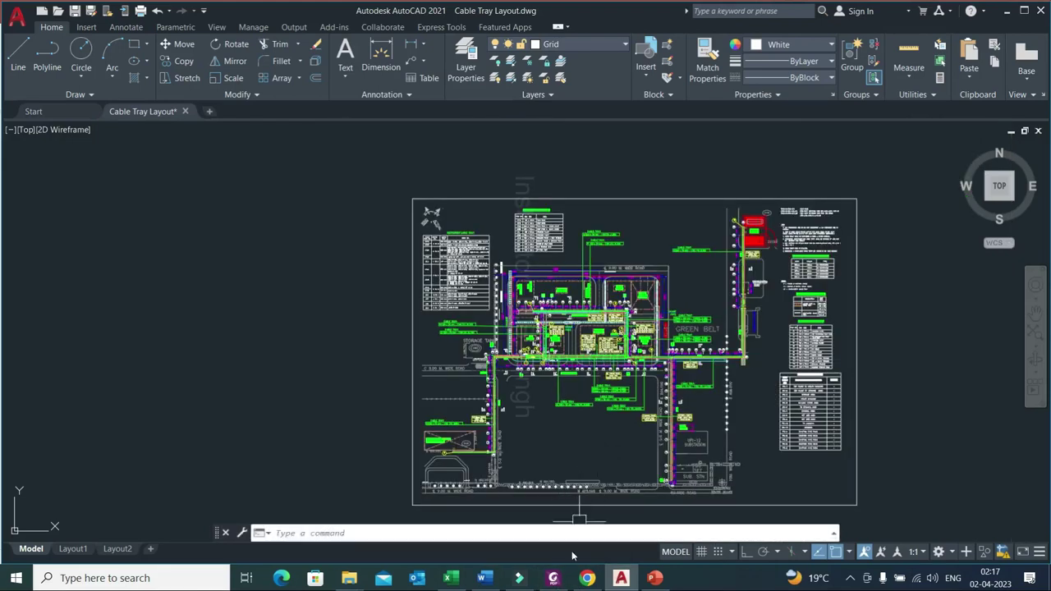
scroll(620, 369, up, 2)
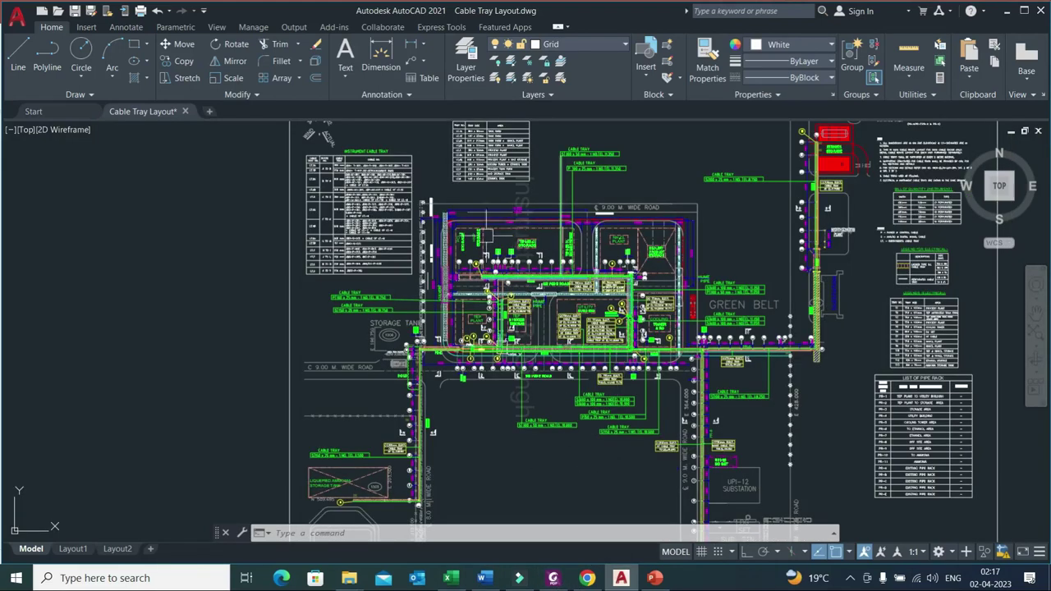
scroll(607, 308, up, 2)
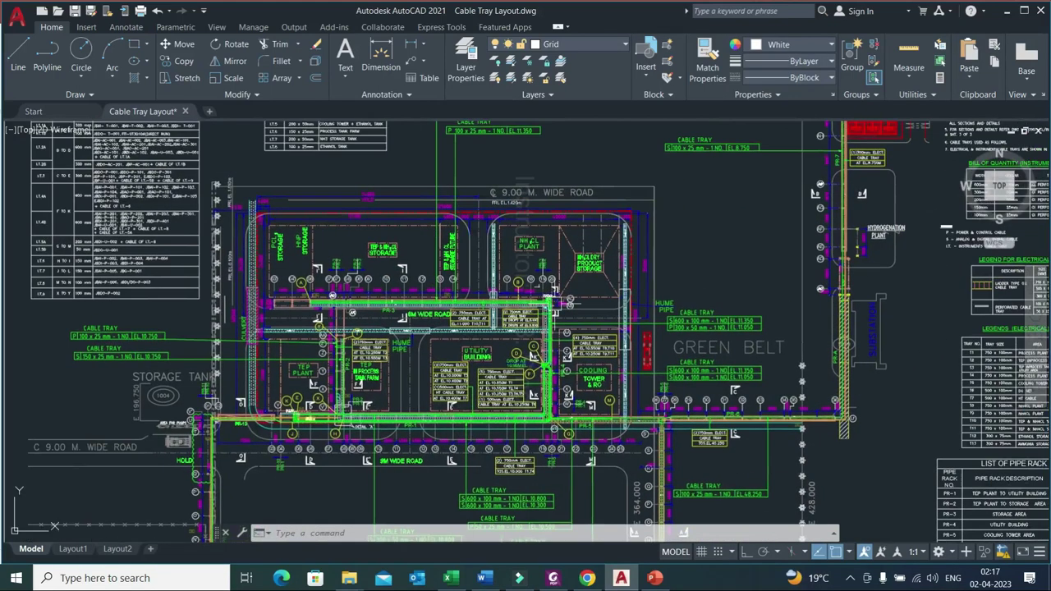
mouse_move(570, 303)
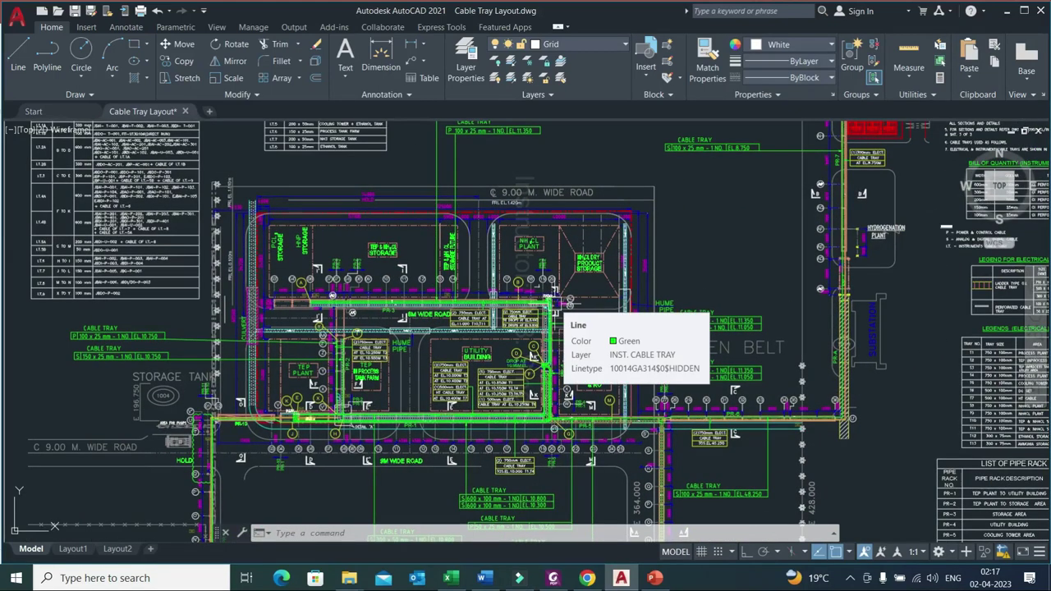
middle_drag(570, 302, 505, 284)
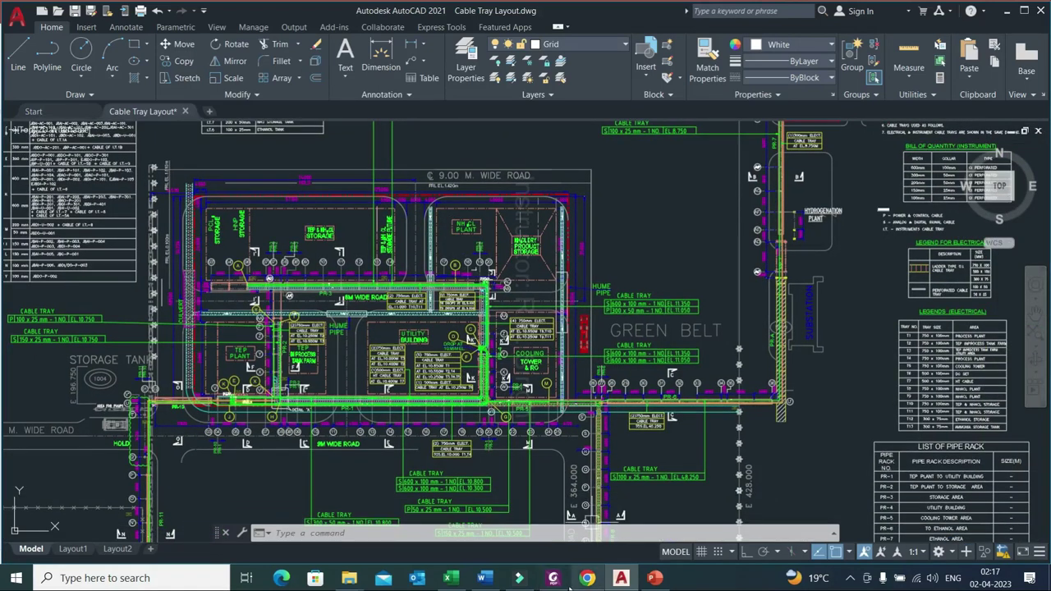
Step: Switch to the PowerPoint slide show and reveal the input documents list on the Input Required slide
click(655, 578)
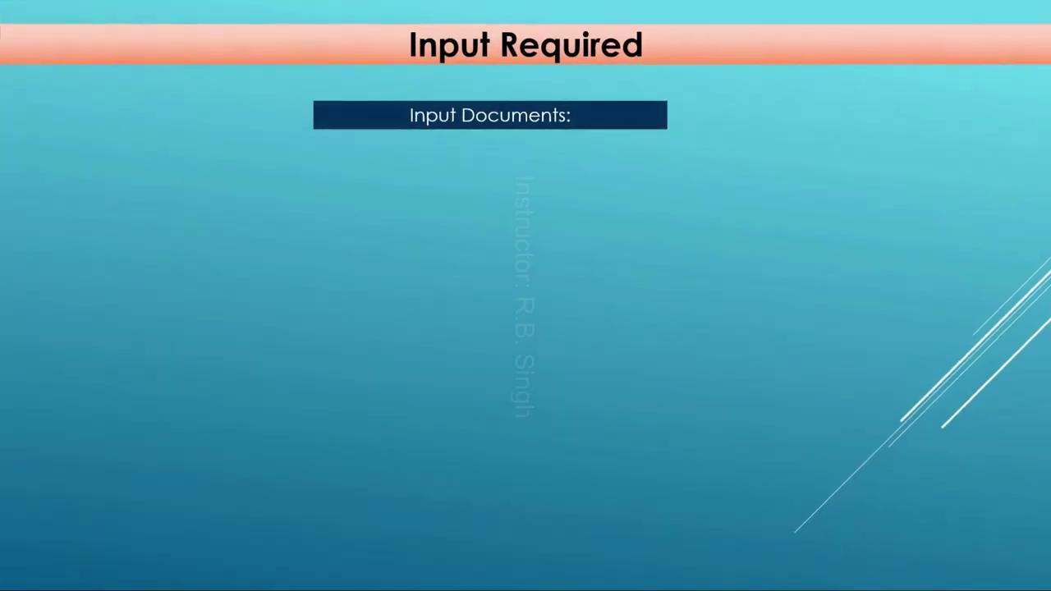
key(Right)
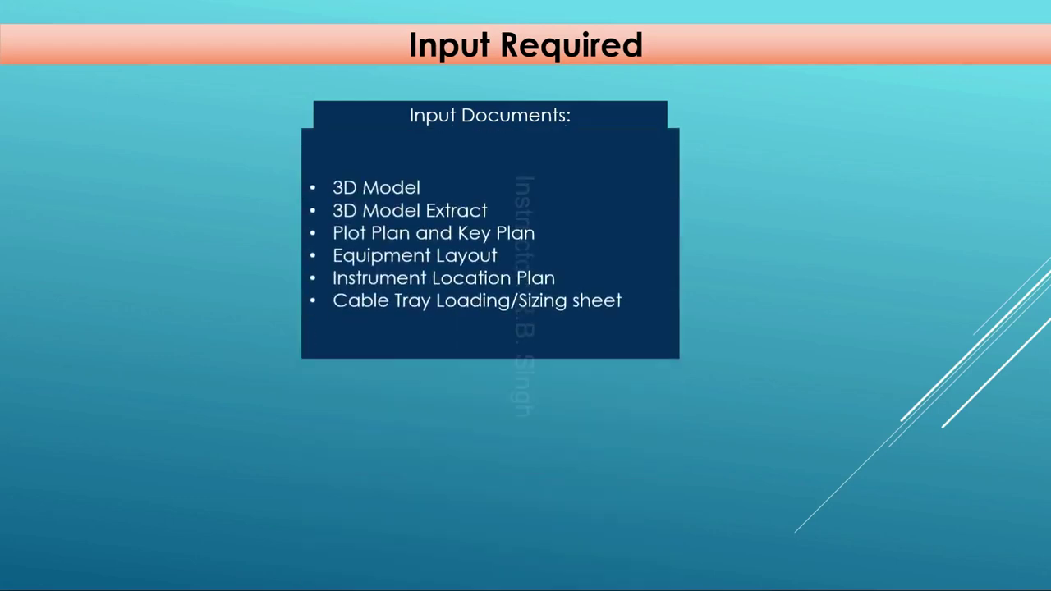